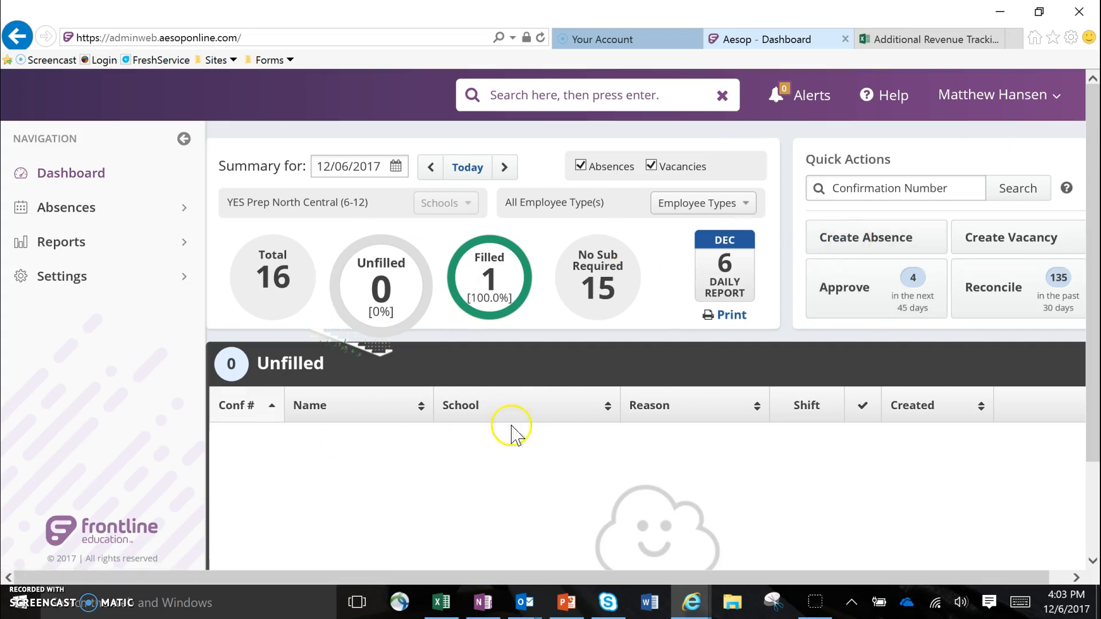
Start a new absence for the first employee listed under A and proceed to filling out the details.
left_click(858, 240)
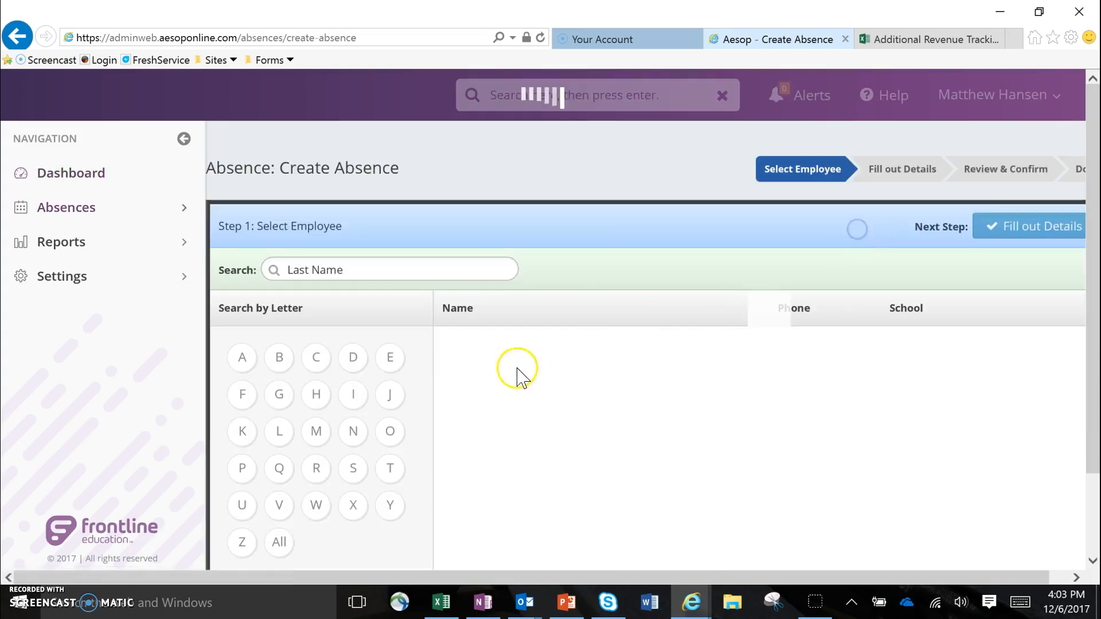
left_click(492, 374)
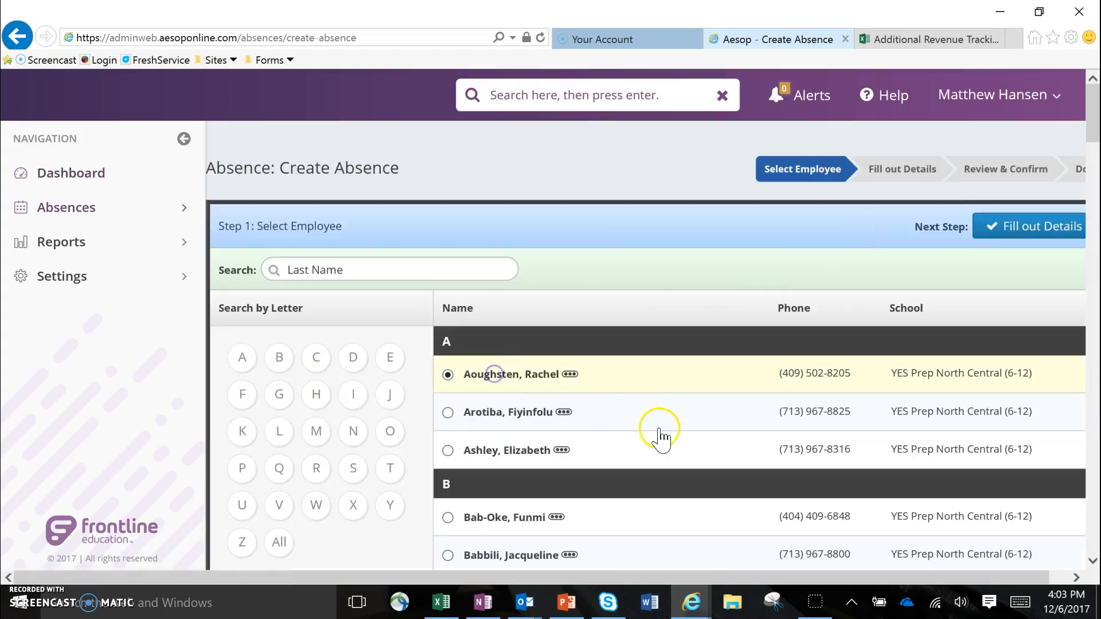
left_click(998, 235)
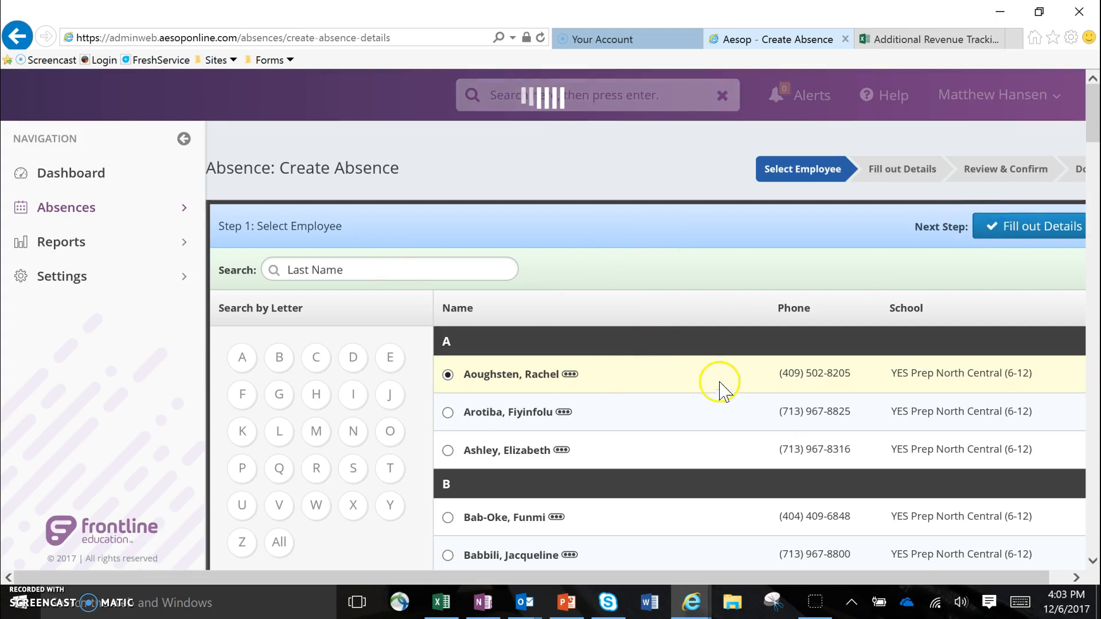
Look over the absence details form, from the date, reason and time fields down to the notes and attachments.
scroll(650, 470, "down", 4)
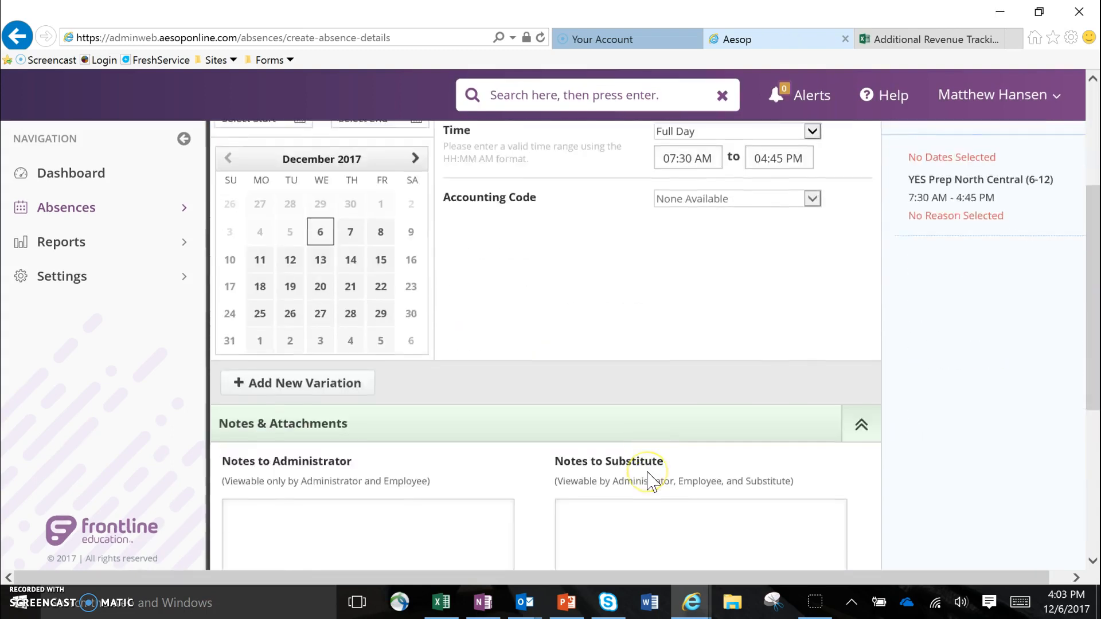
scroll(652, 482, "up", 4)
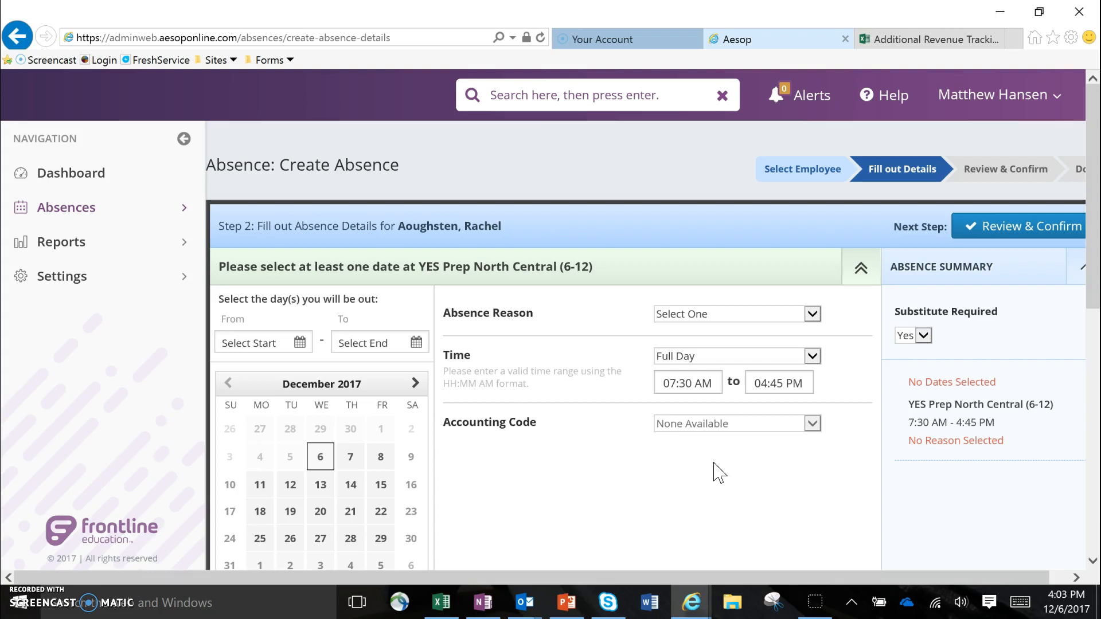
scroll(686, 432, "down", 6)
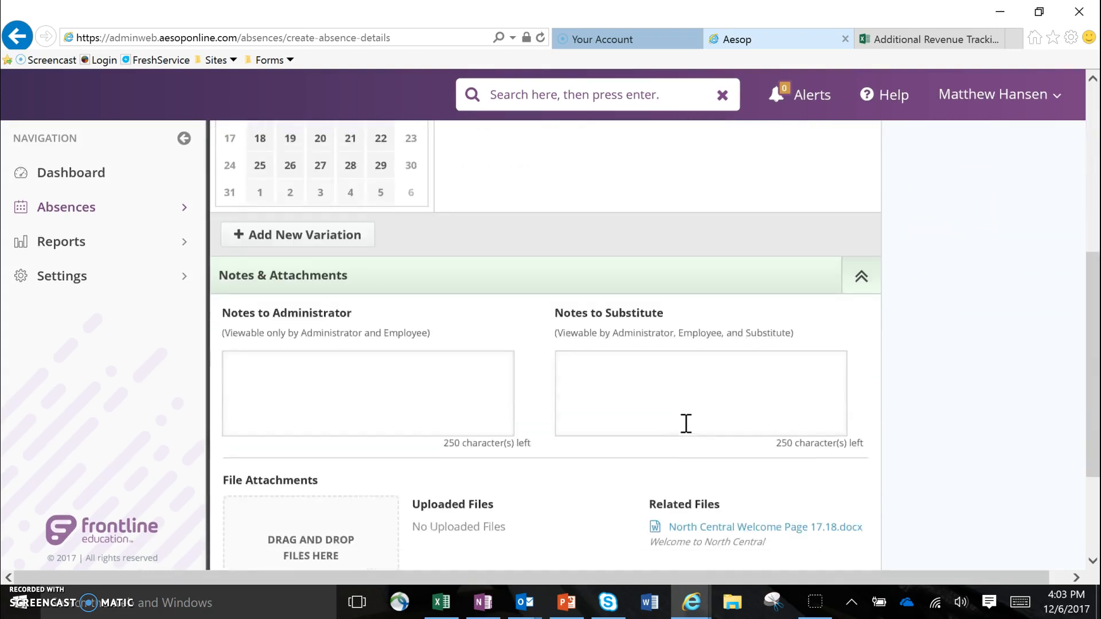
scroll(686, 424, "down", 1)
scroll(688, 433, "up", 7)
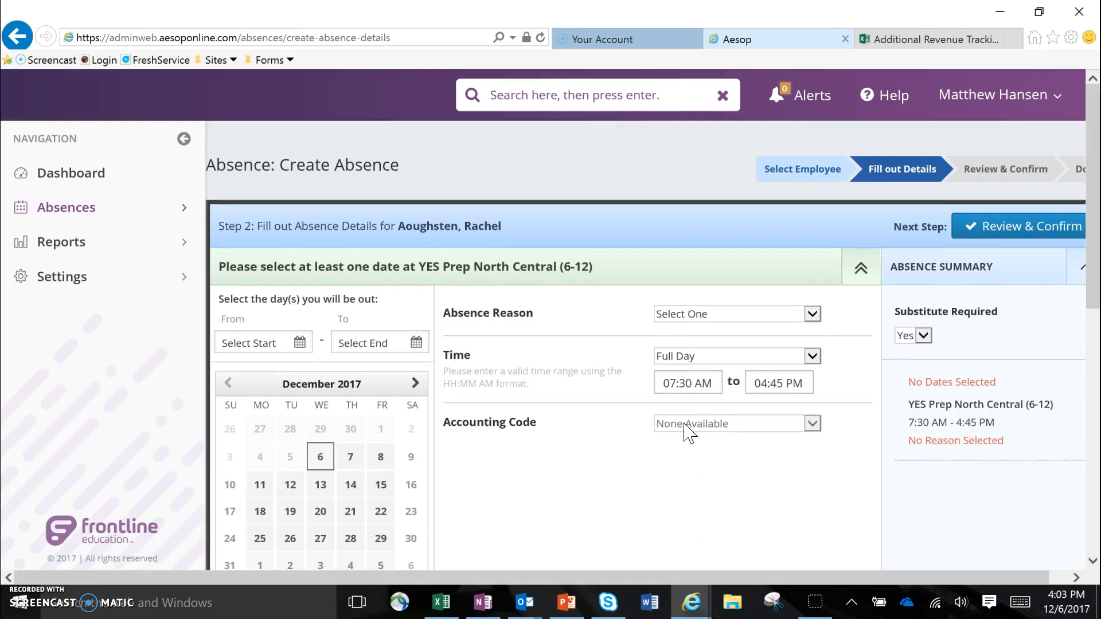
scroll(686, 490, "down", 2)
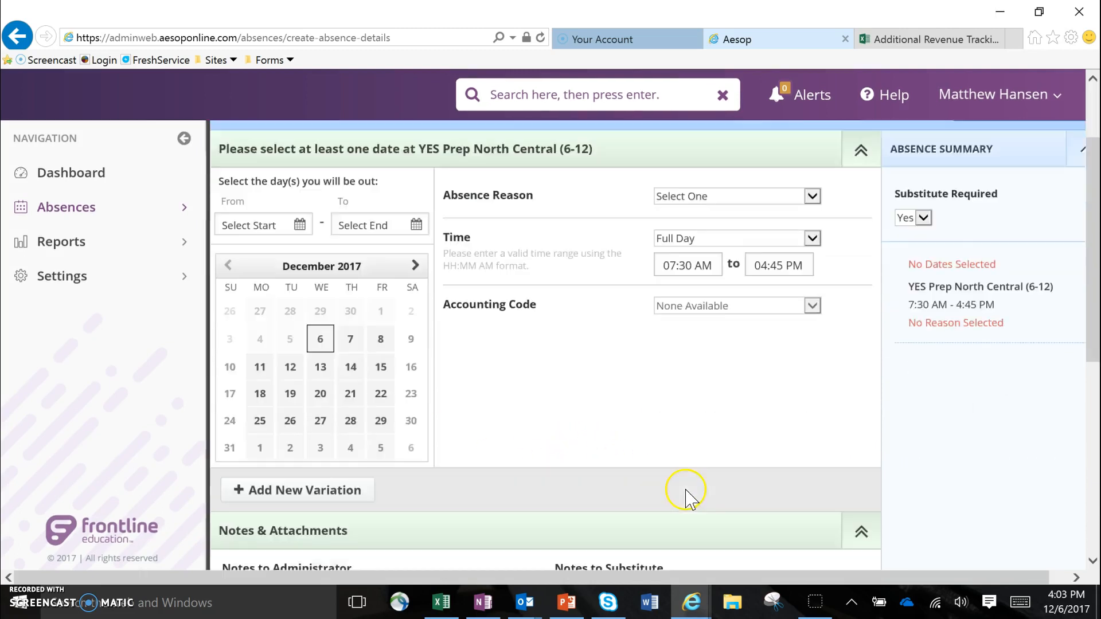
scroll(686, 493, "down", 4)
scroll(686, 489, "up", 5)
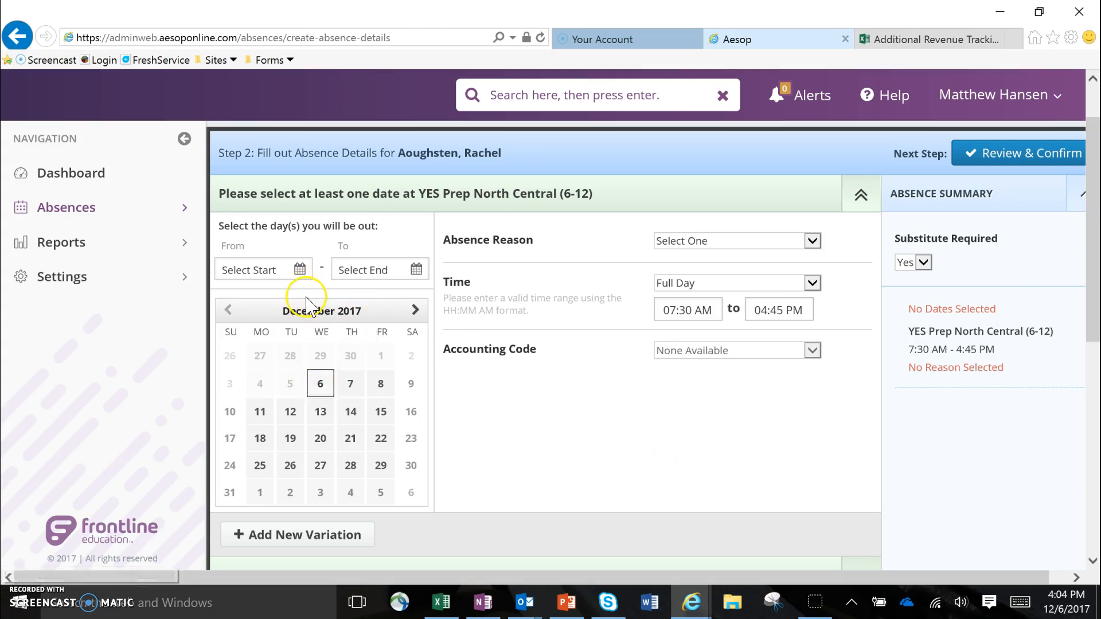
Set the absence dates from 12/20/2017 to 12/21/2017.
left_click(321, 440)
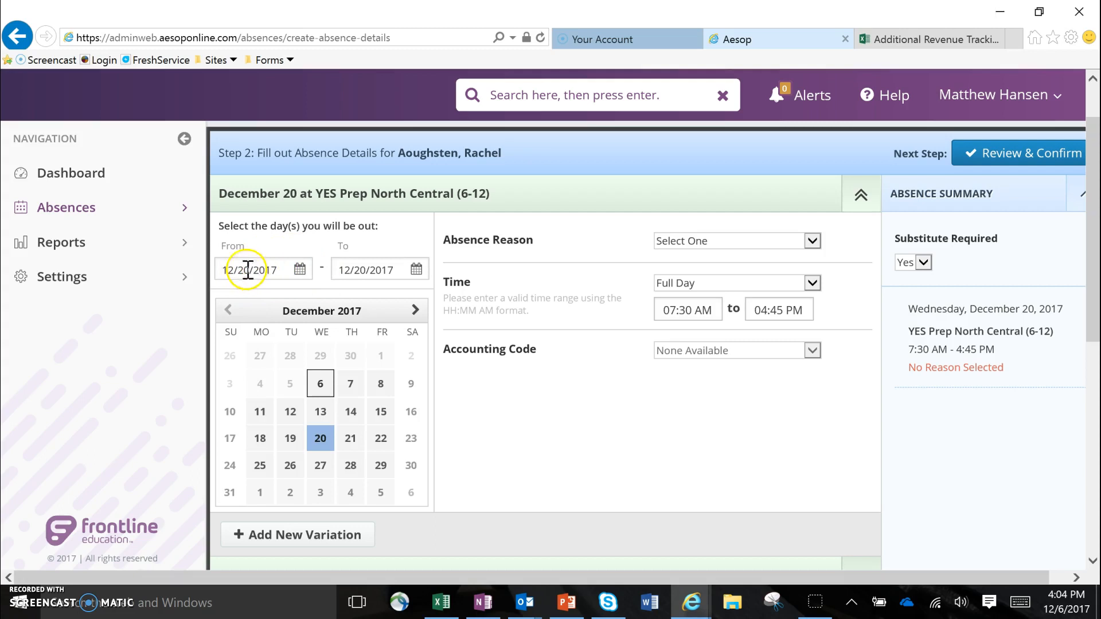
left_click(404, 269)
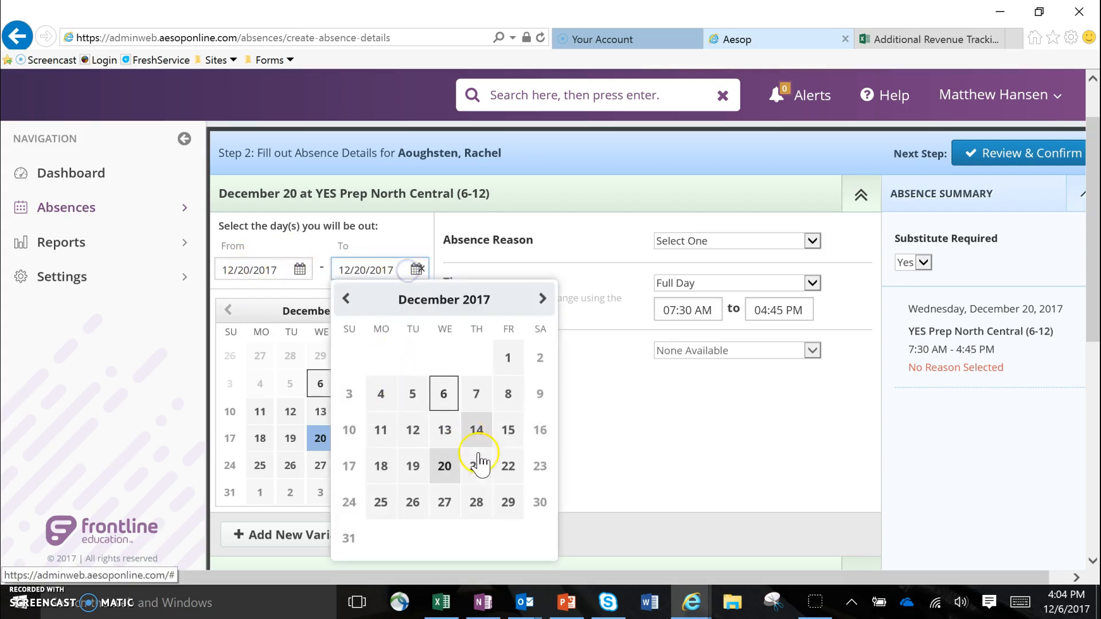
left_click(479, 472)
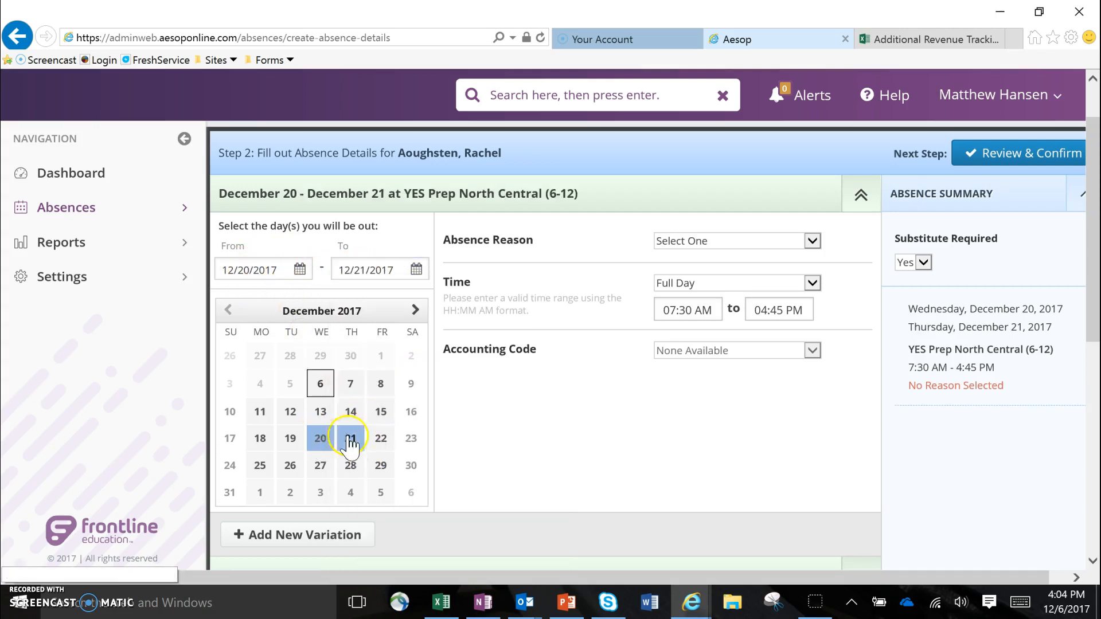
Set the absence reason to PTO.
left_click(696, 246)
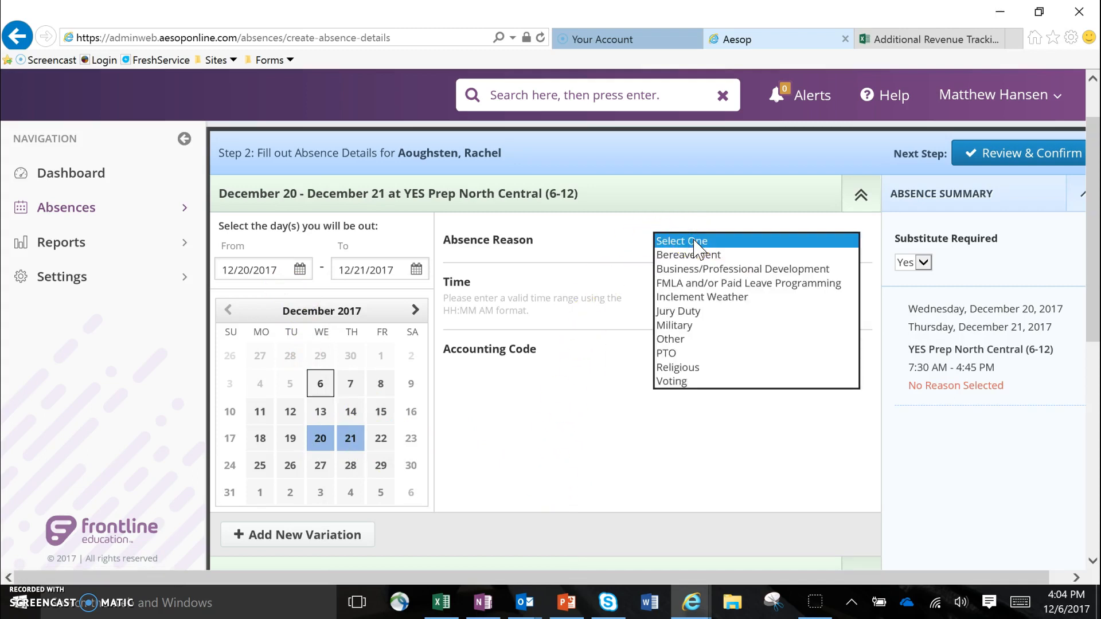
left_click(687, 384)
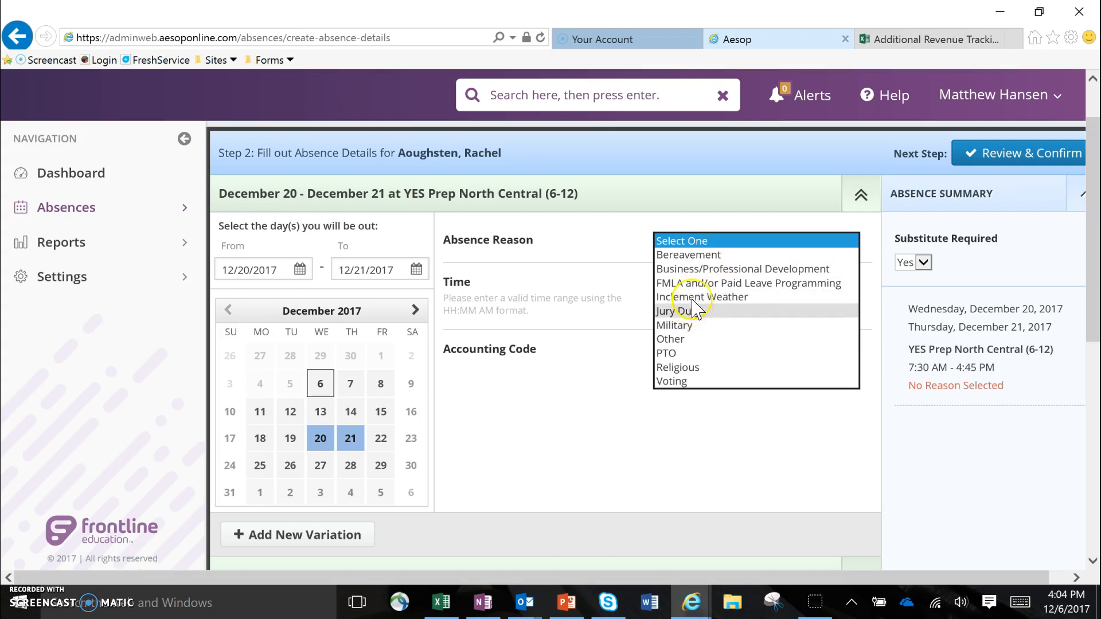
left_click(713, 360)
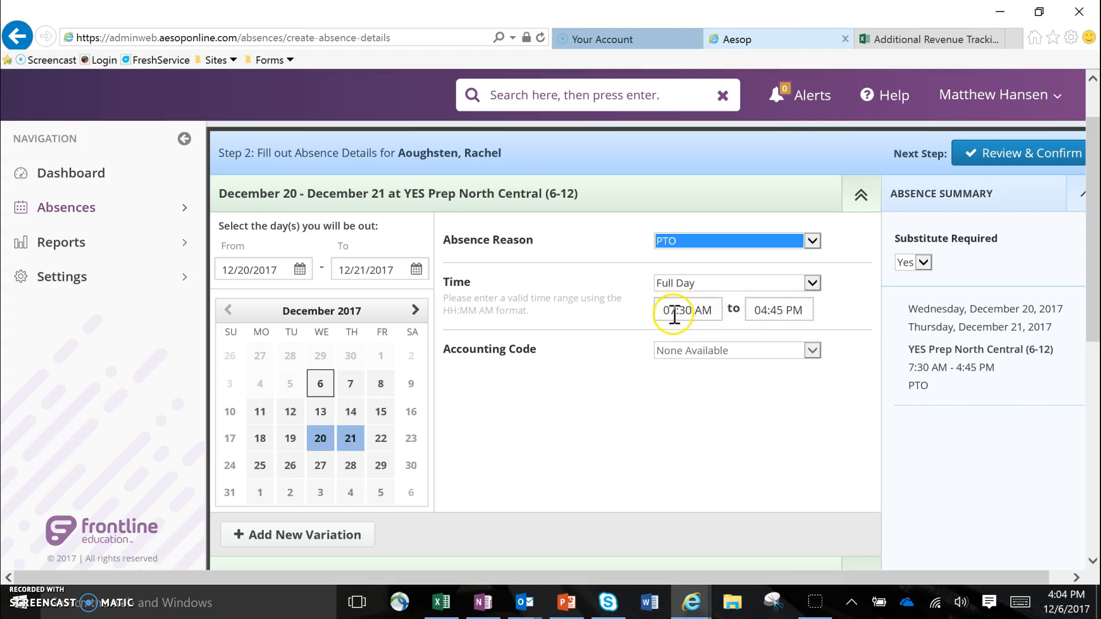
left_click_drag(661, 313, 706, 308)
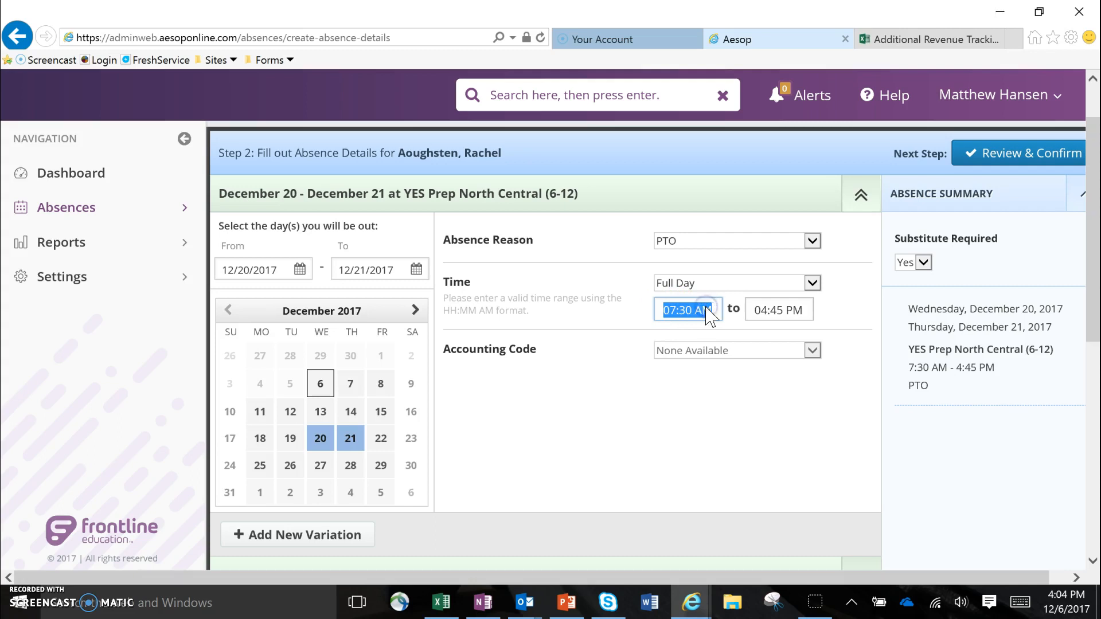
left_click_drag(752, 310, 809, 310)
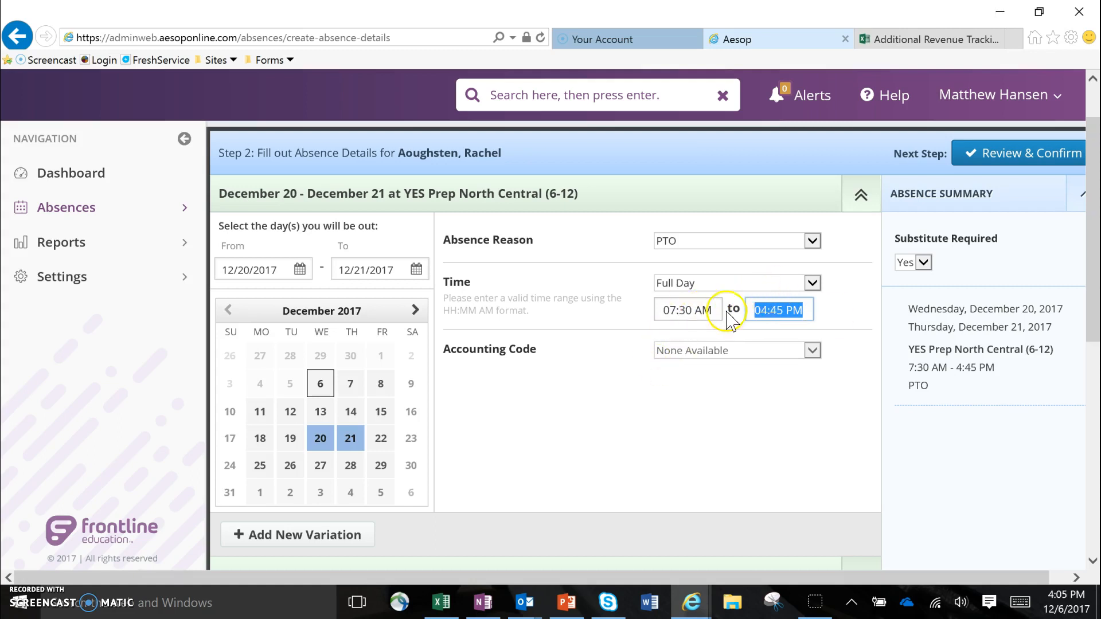
left_click(679, 391)
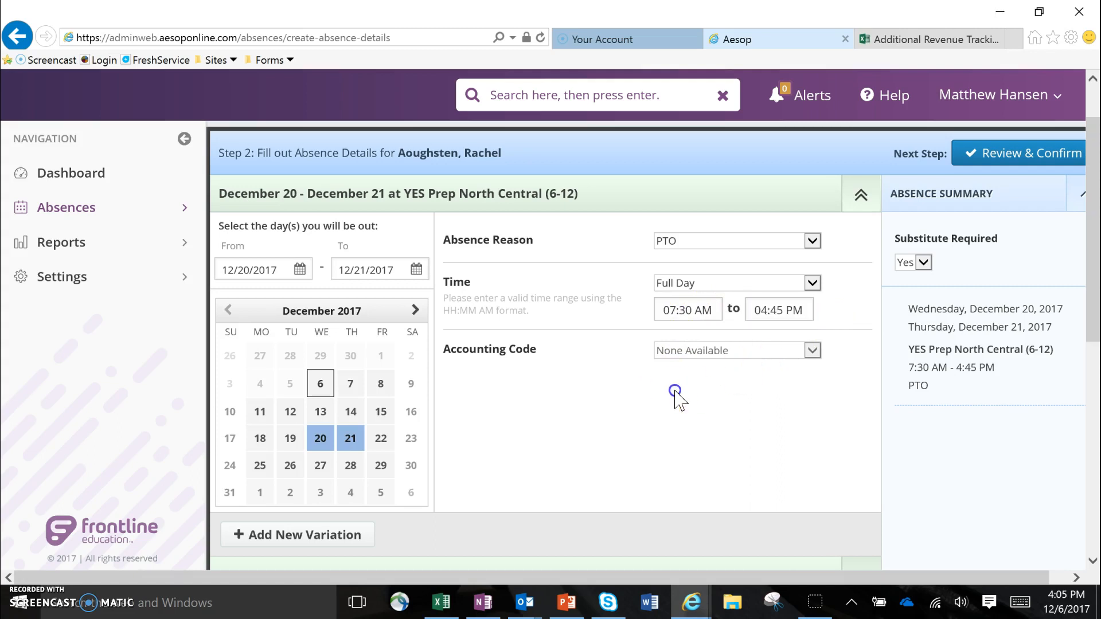
left_click(737, 341)
Switch the absence time through Half Day AM and Half Day PM, ending on Custom with 12:45 PM to 04:45 PM.
left_click(717, 282)
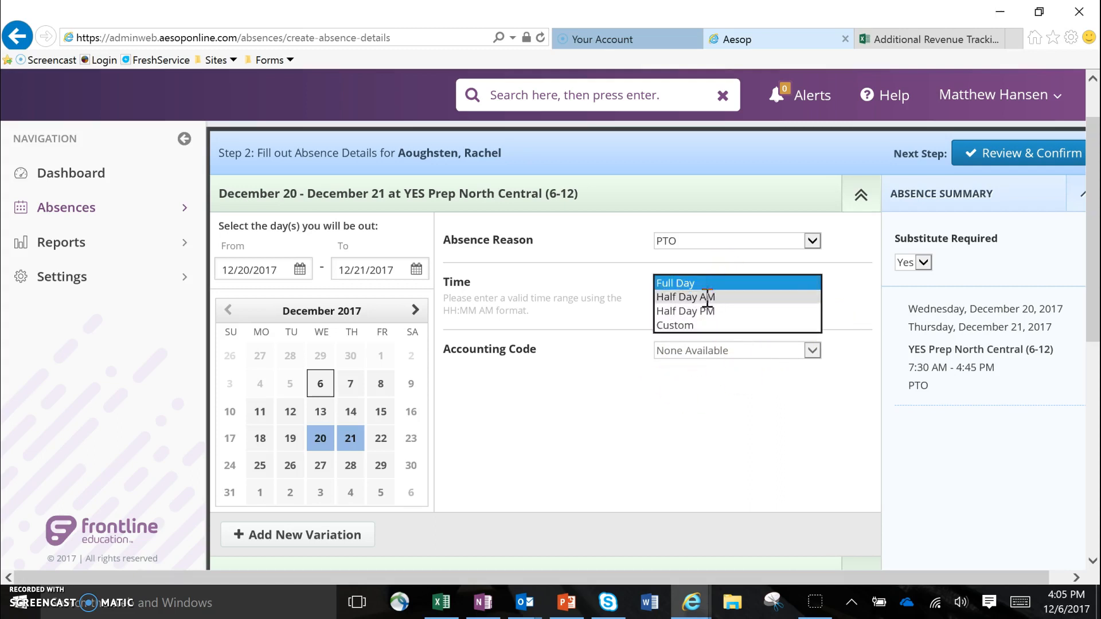
left_click(704, 297)
left_click(702, 289)
left_click(700, 296)
left_click(699, 284)
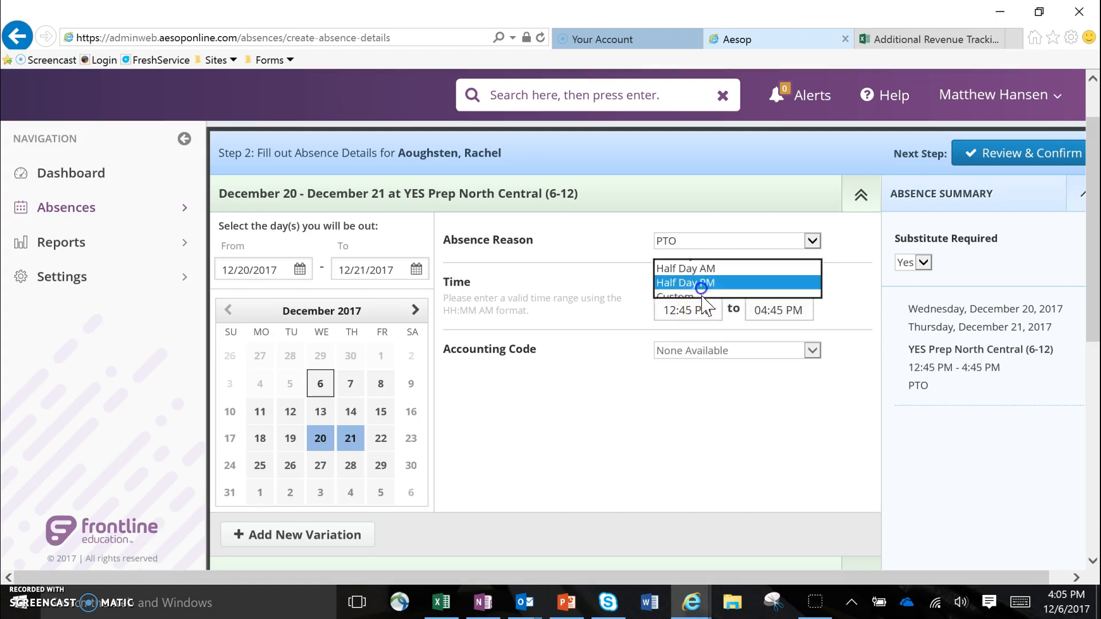
left_click(701, 303)
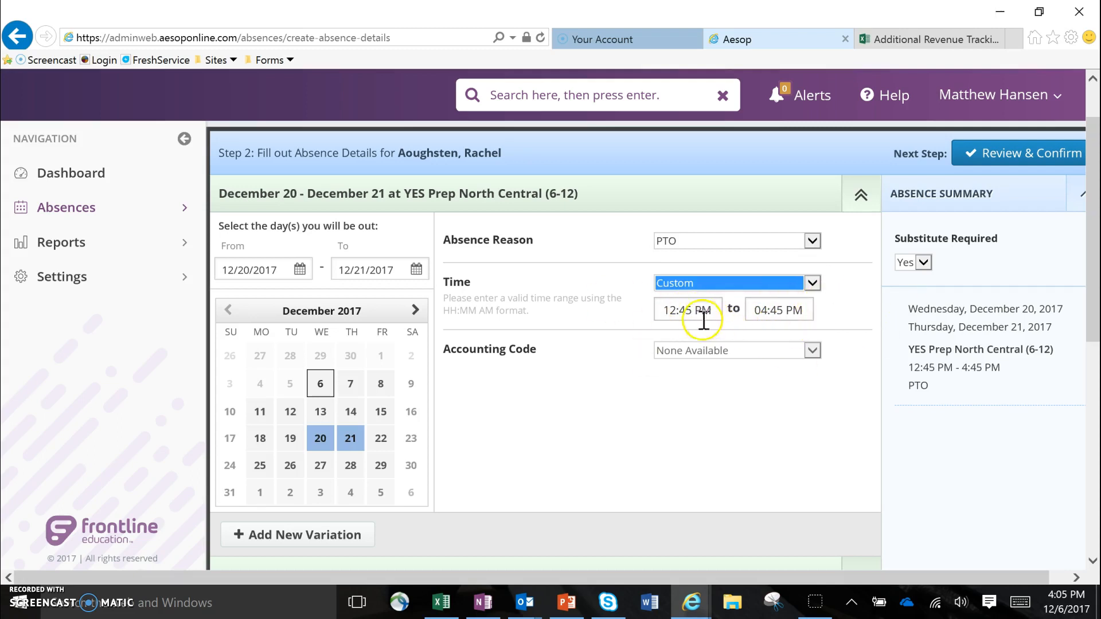
Examine the administrator notes, substitute notes and file attachment areas, and review the absence details entered above them.
scroll(765, 436, "down", 1)
scroll(766, 436, "down", 2)
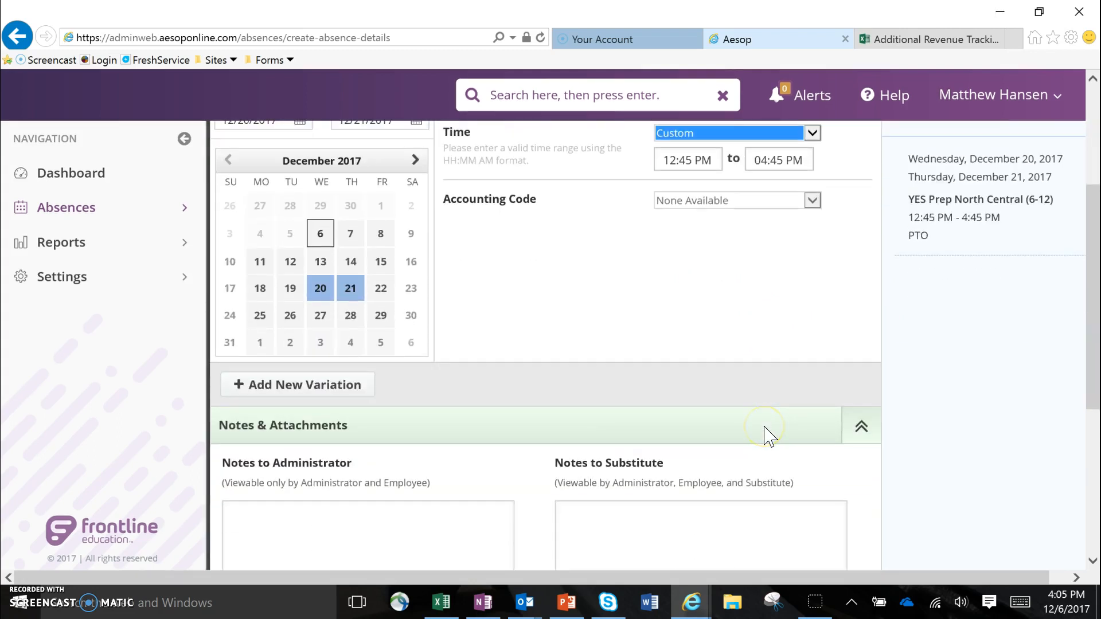
scroll(351, 398, "down", 5)
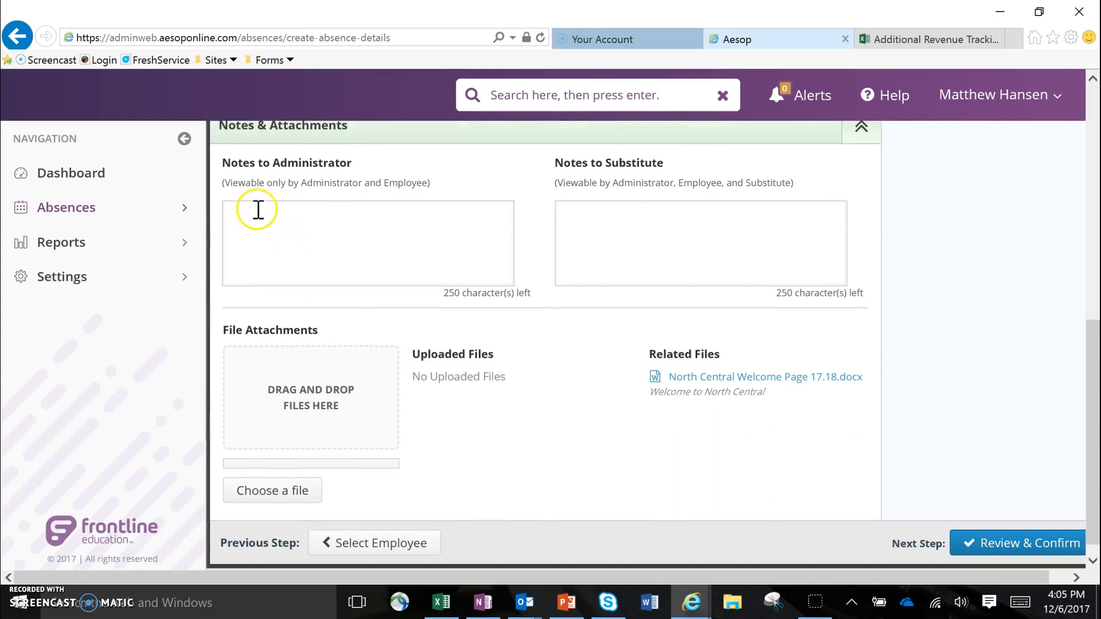
left_click(232, 214)
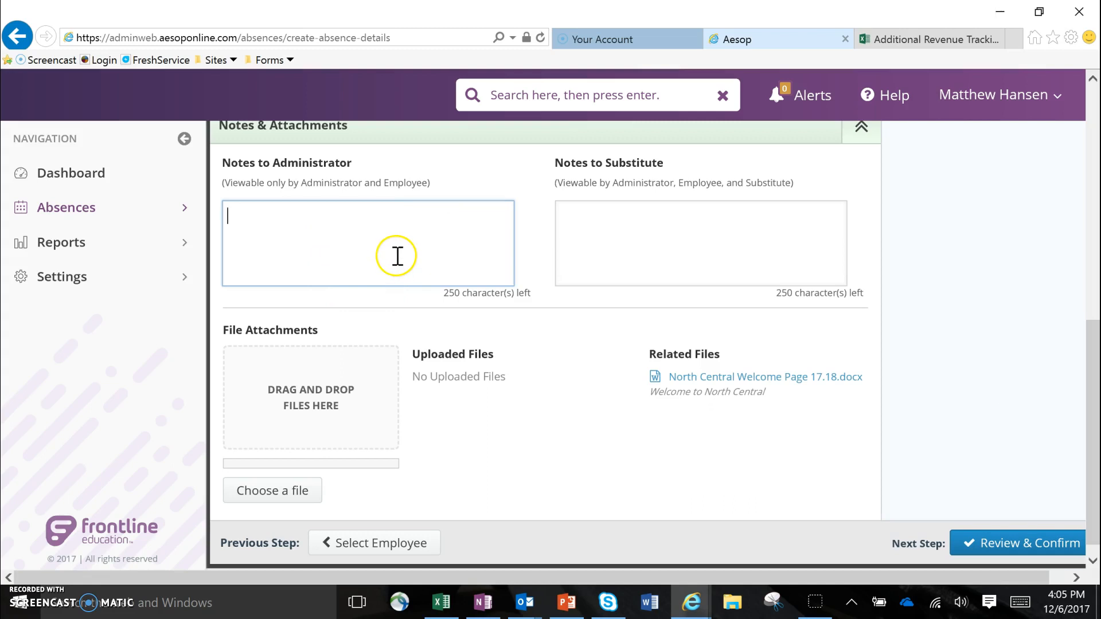
left_click(633, 235)
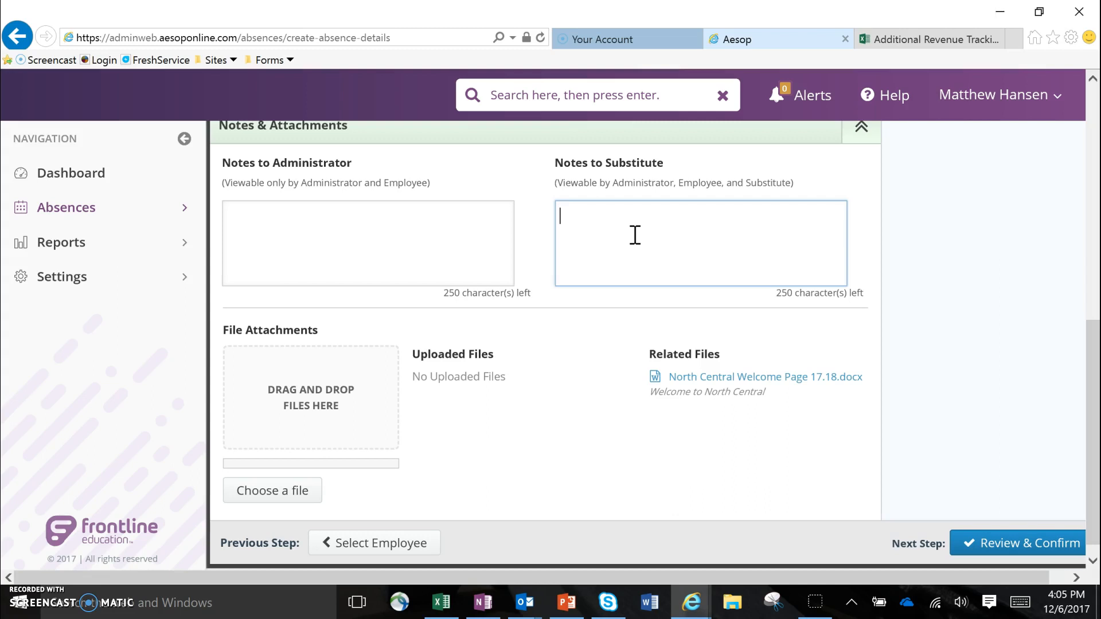
scroll(636, 355, "up", 6)
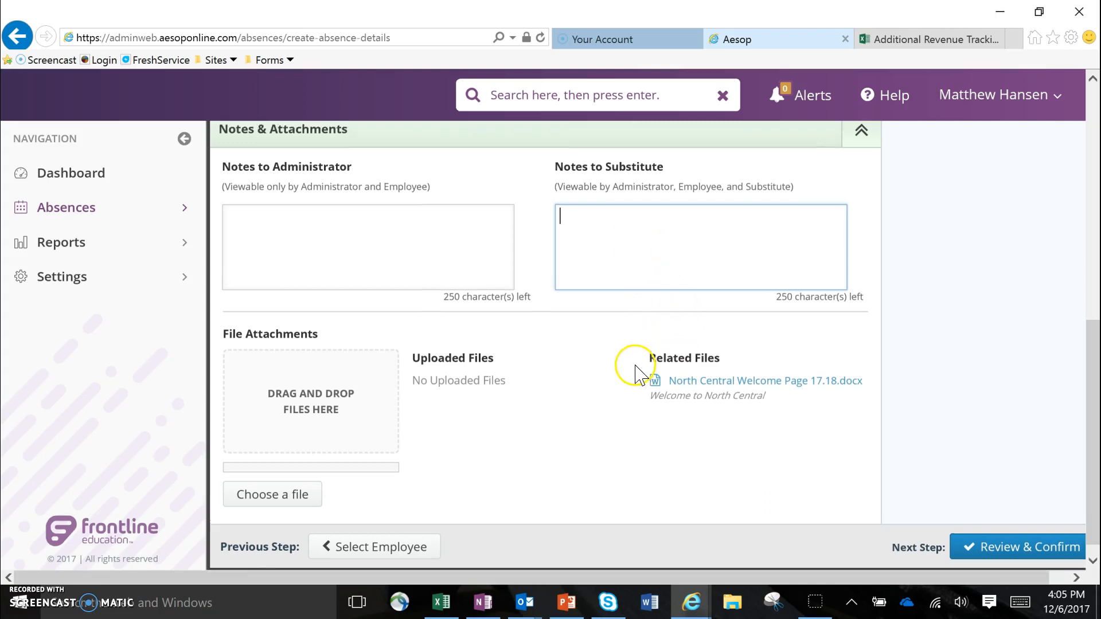
scroll(640, 365, "up", 3)
scroll(644, 369, "down", 10)
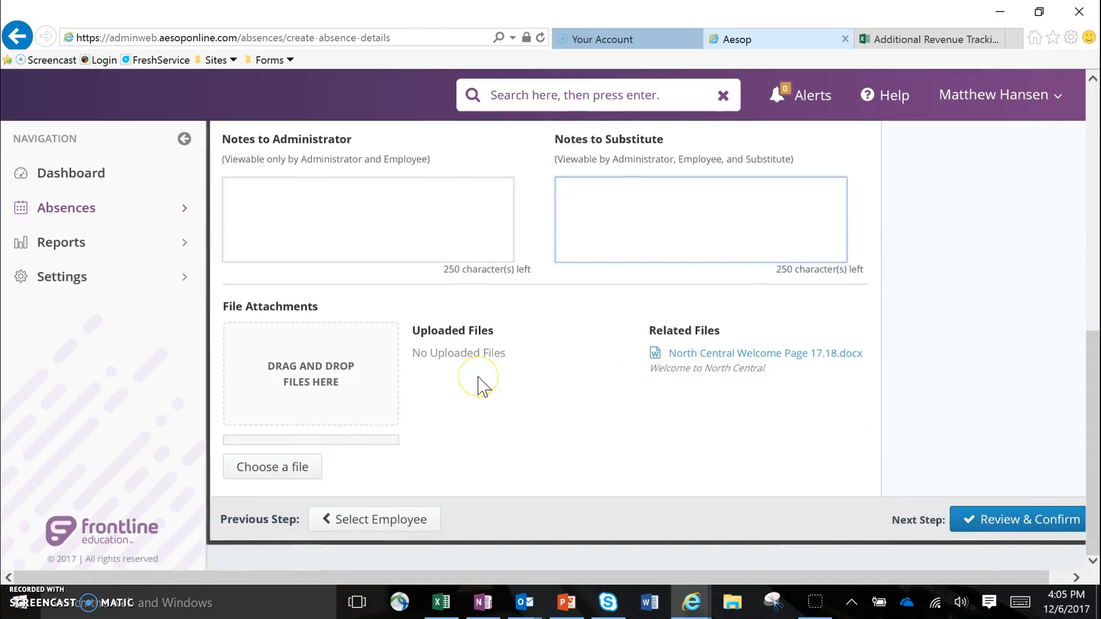
scroll(420, 423, "up", 10)
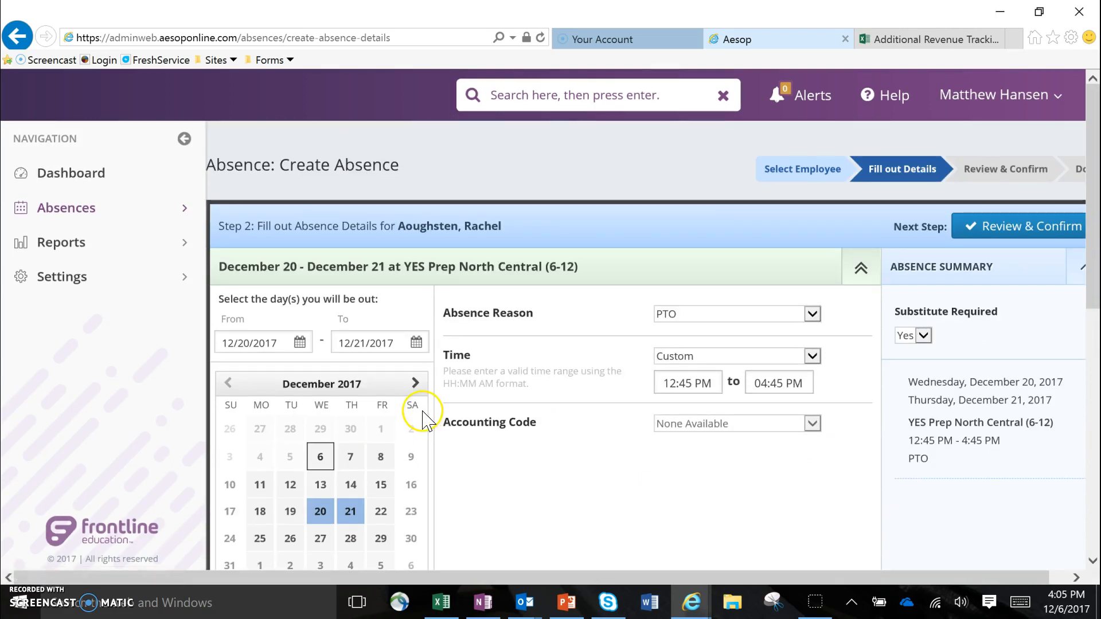